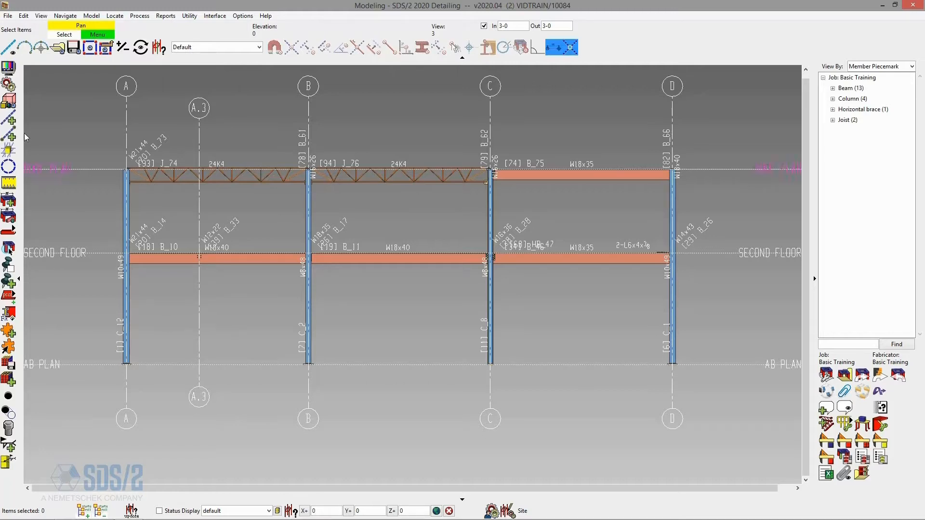
Step: Add a horizontal construction line offset -9 from the second floor line
left_click(11, 119)
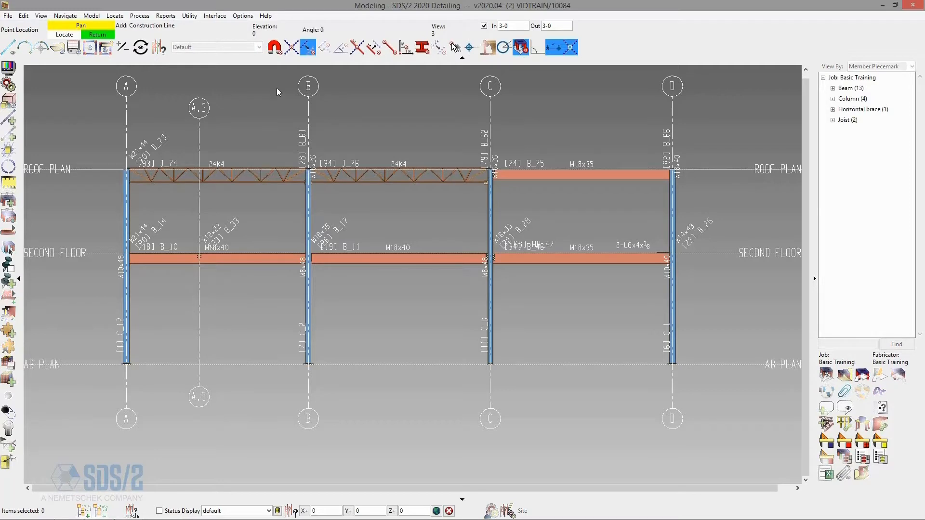
left_click(308, 48)
left_click(256, 253)
left_click(256, 253)
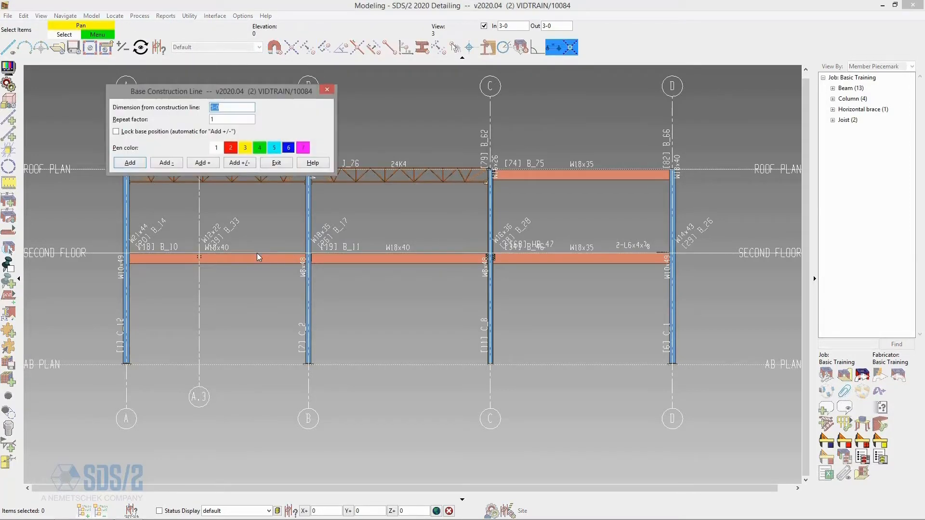
type("-9")
key("Return")
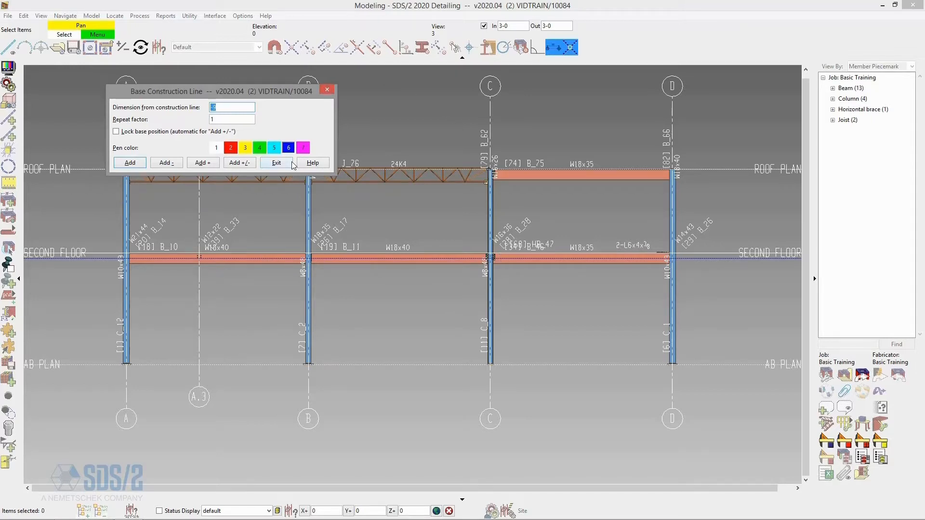
left_click(273, 163)
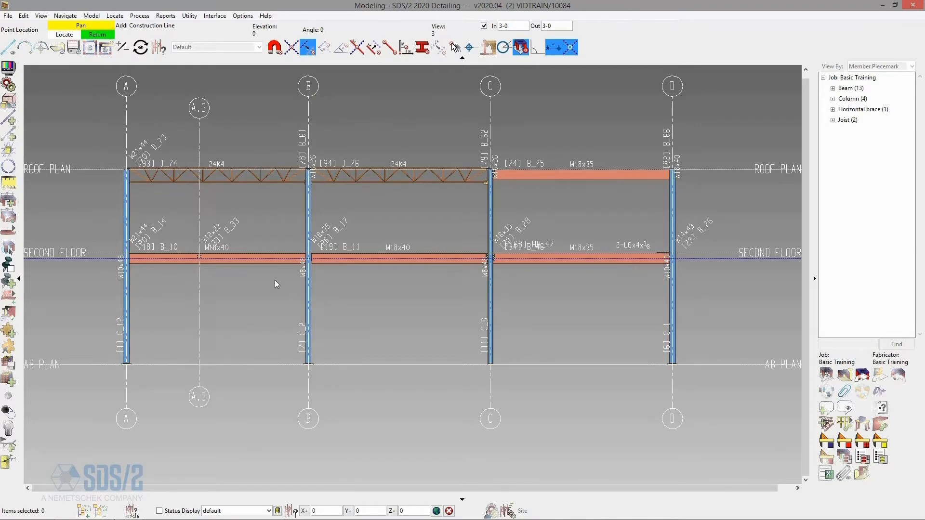
Step: Add two crossing diagonal construction lines between grids A and B, joining the offset line's column intersections to the opposite AB plan intersections
left_click(291, 49)
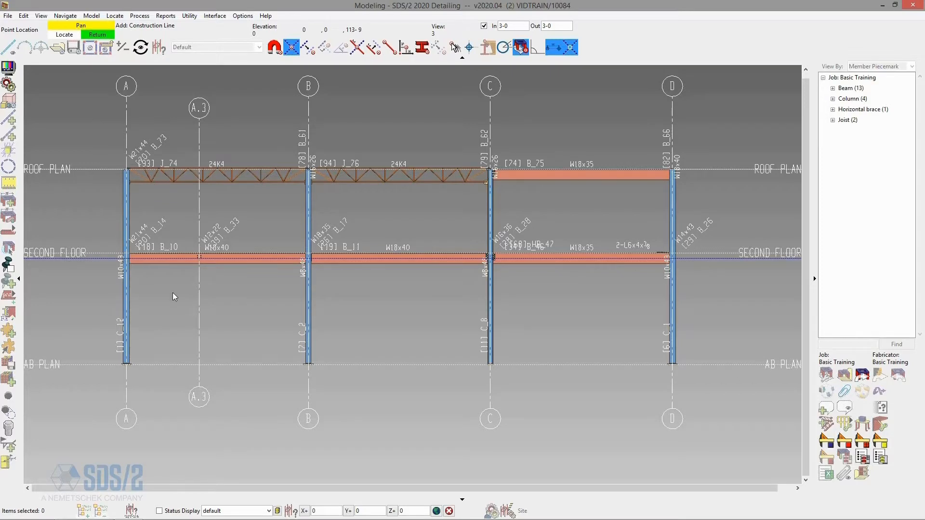
left_click(127, 258)
left_click(308, 362)
left_click(126, 364)
left_click(308, 259)
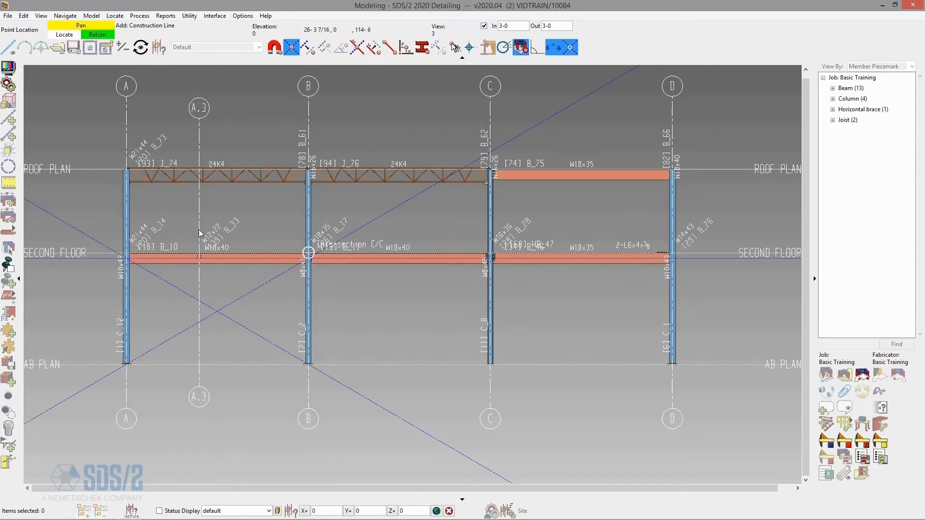
right_click(339, 285)
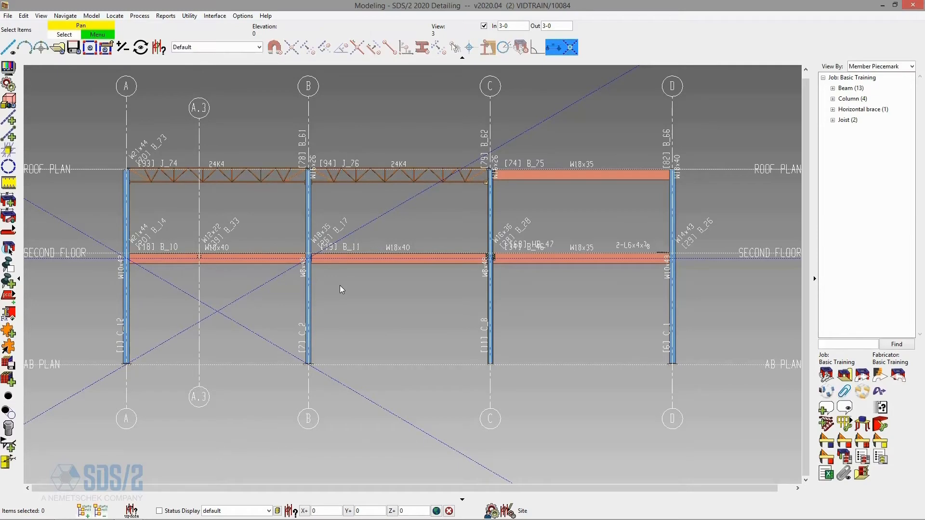
Step: Start adding a member of type Vertical Brace and set its section size to L6x4x3/8
scroll(289, 283, "up", 1)
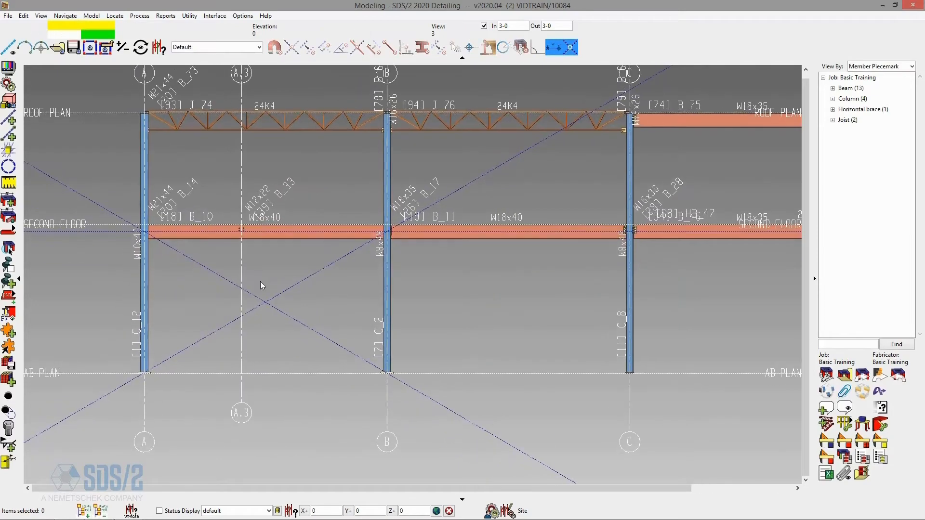
left_click(8, 232)
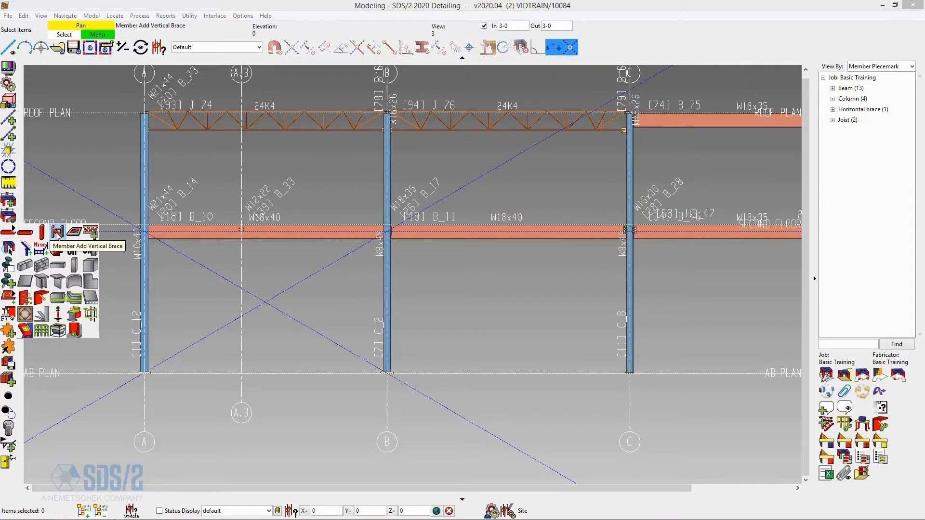
left_click(58, 233)
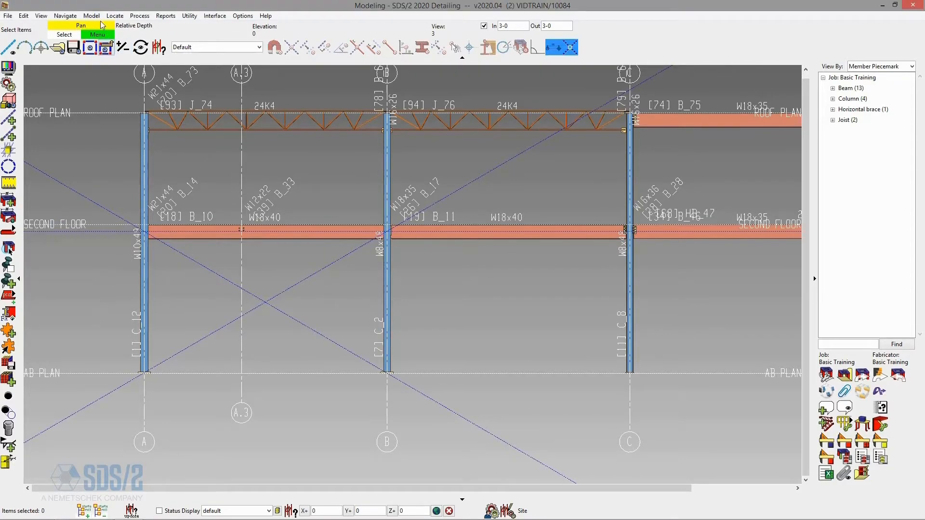
left_click(91, 15)
mouse_move(111, 76)
mouse_move(218, 96)
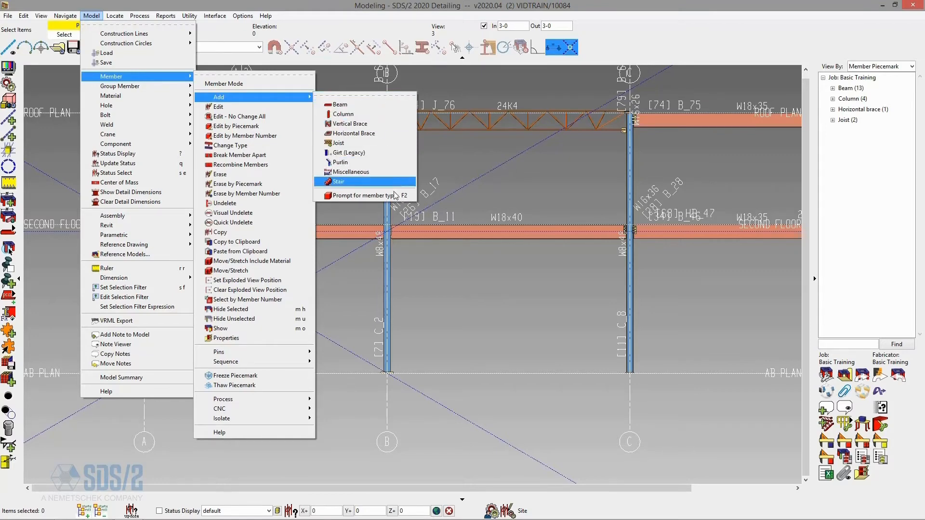
left_click(366, 196)
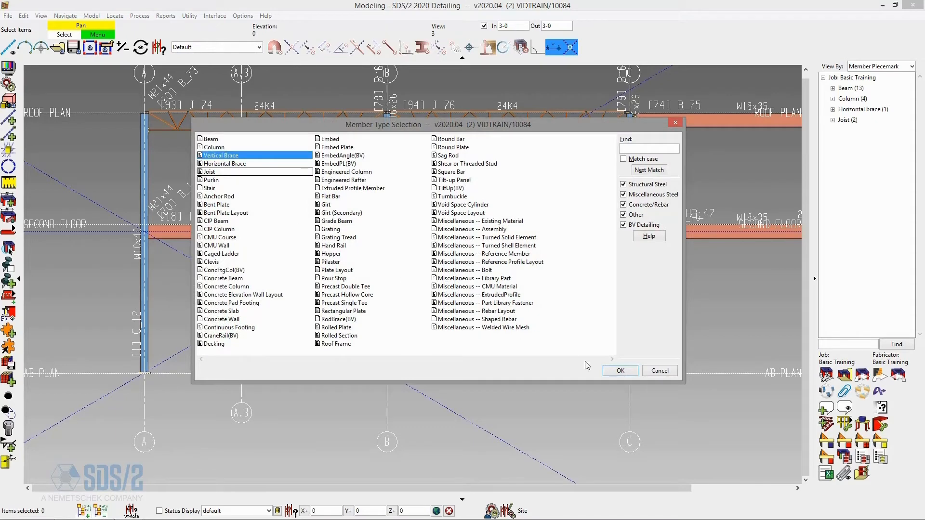
left_click(620, 371)
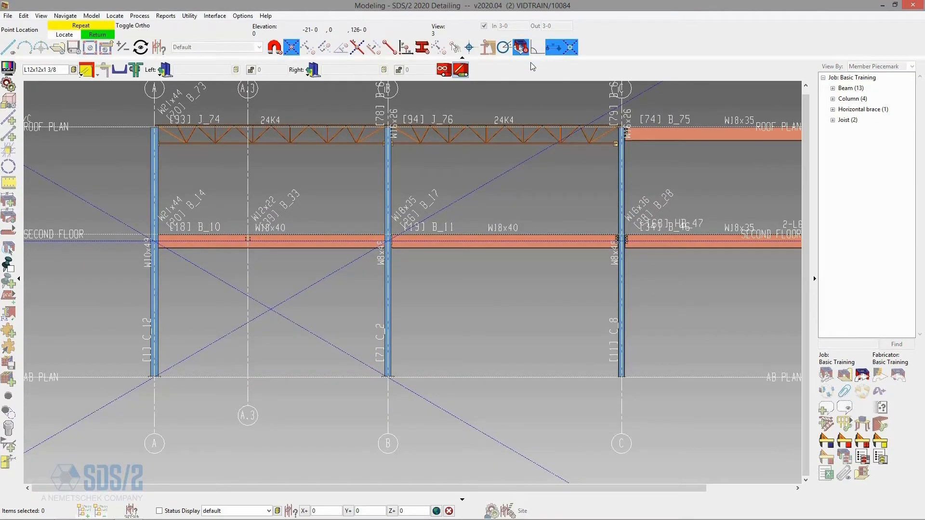
left_click(60, 69)
type("l6x4x3/8")
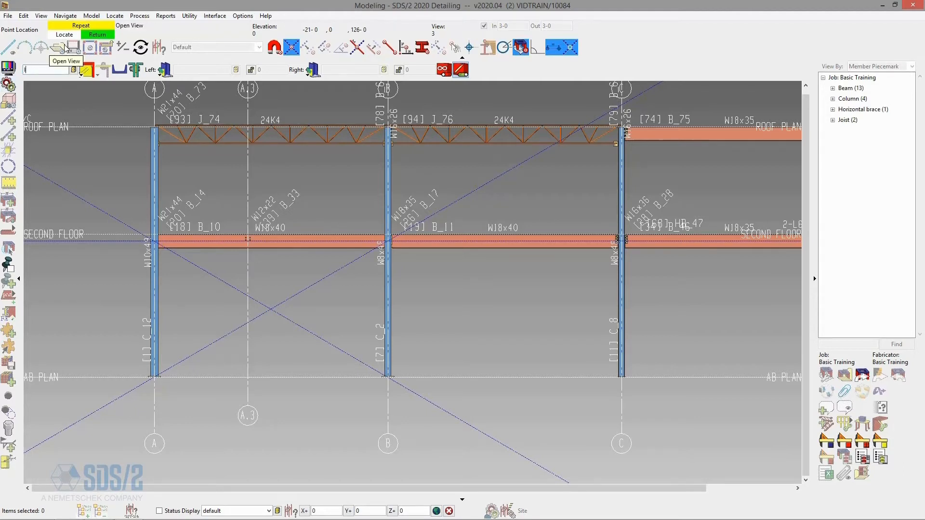
key("Return")
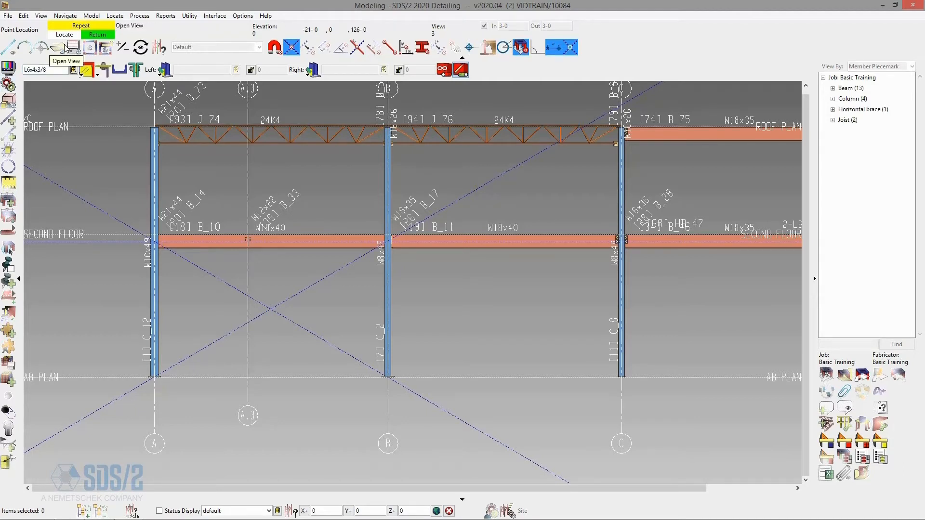
Step: Set the brace to double material, back to back, with the long leg to the gusset
left_click(119, 70)
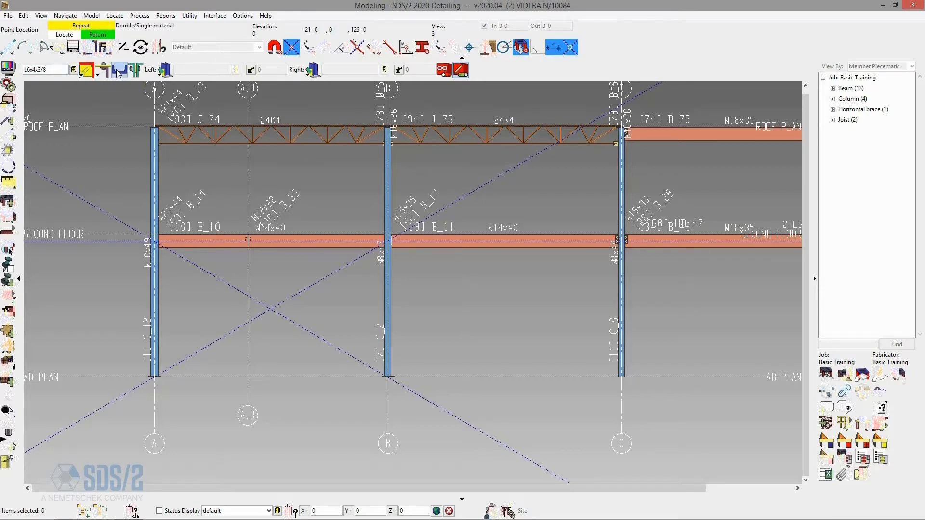
left_click(82, 77)
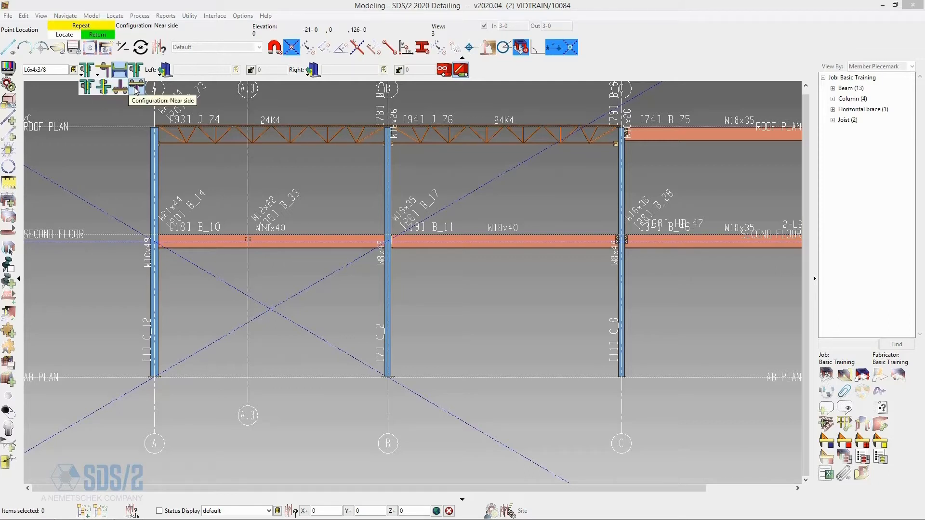
left_click(90, 89)
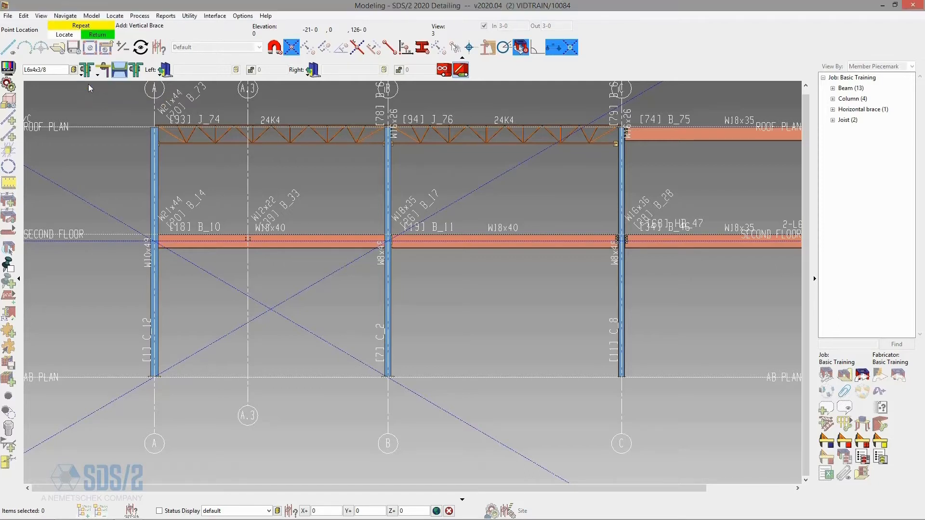
left_click(98, 76)
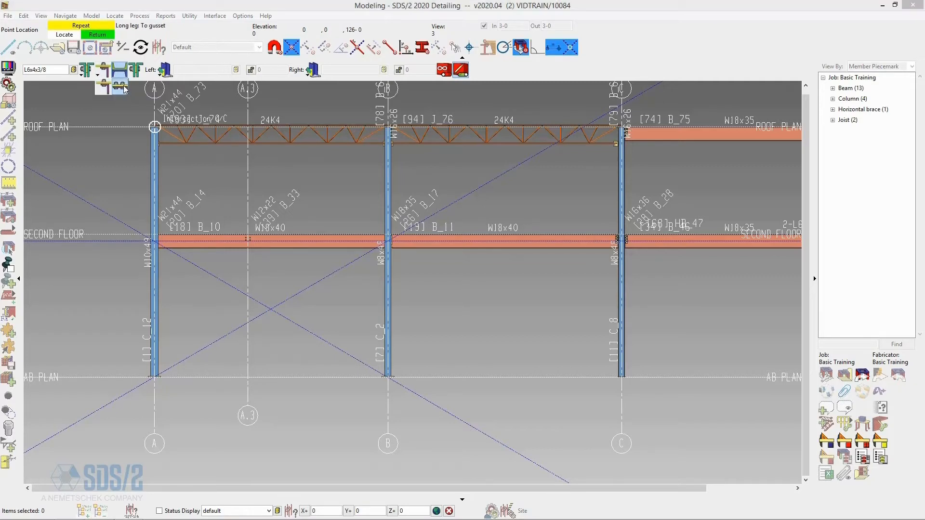
left_click(119, 88)
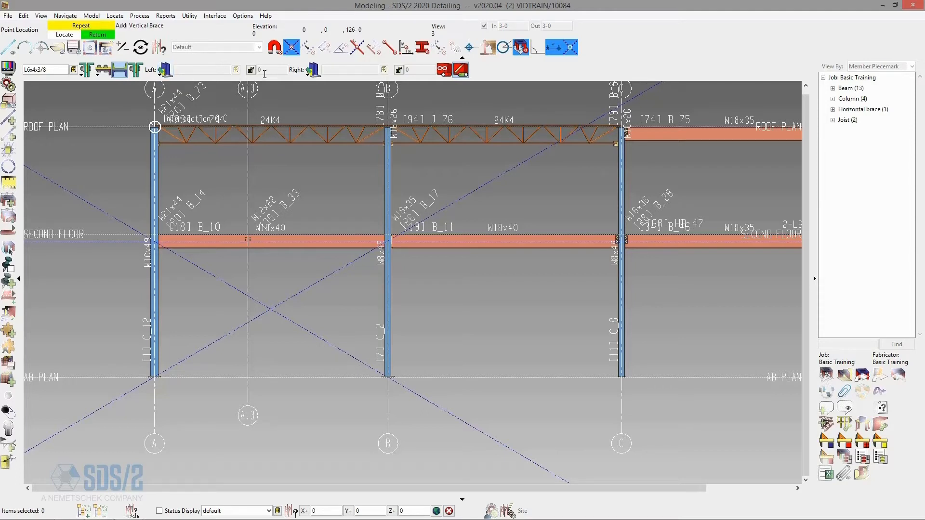
left_click(460, 71)
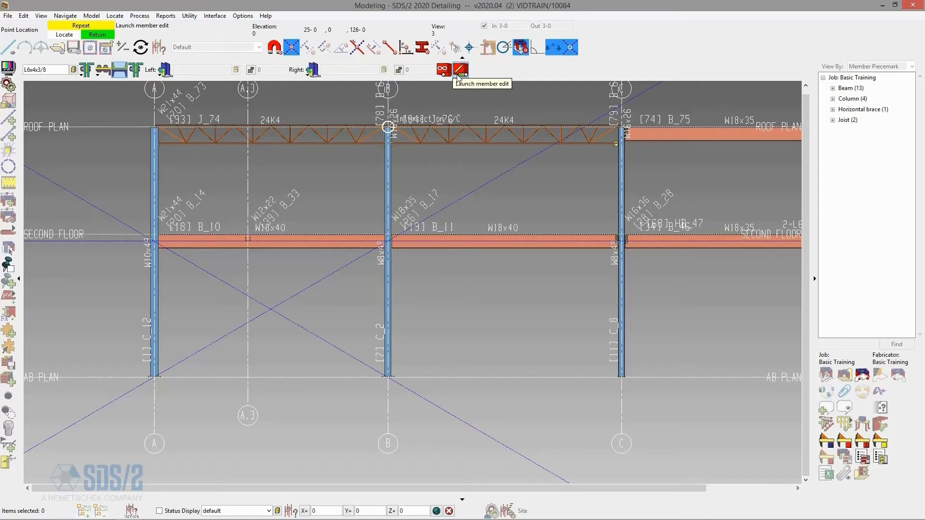
Step: Place a full-length vertical brace from the offset line at grid A to the AB plan at grid B, and accept its settings
left_click(292, 48)
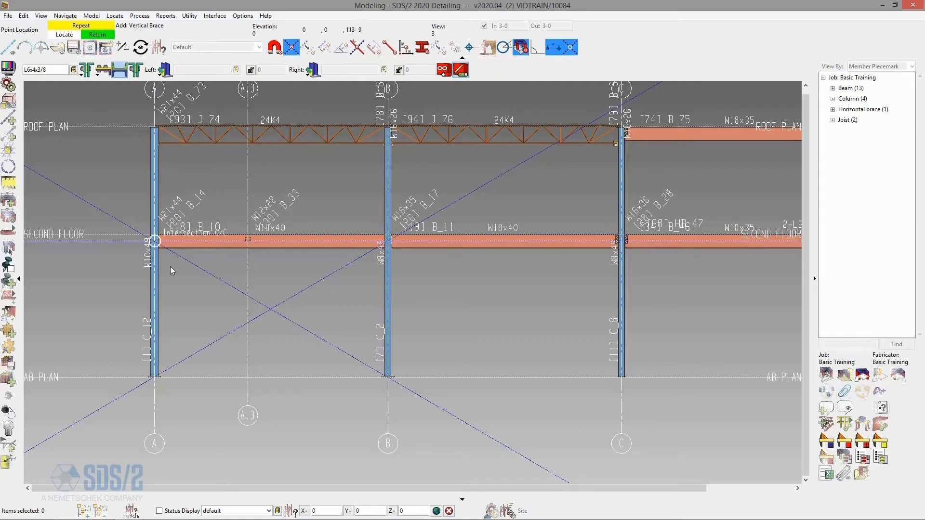
left_click(154, 241)
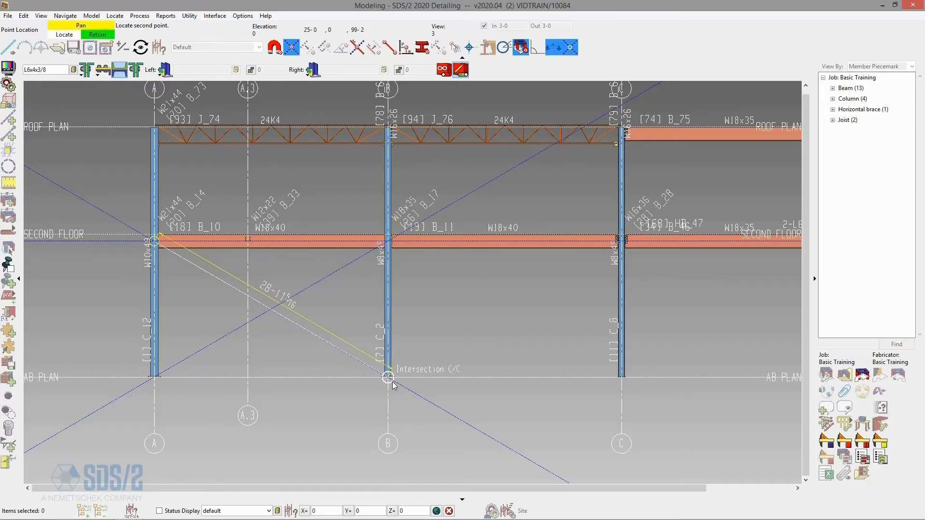
left_click(388, 378)
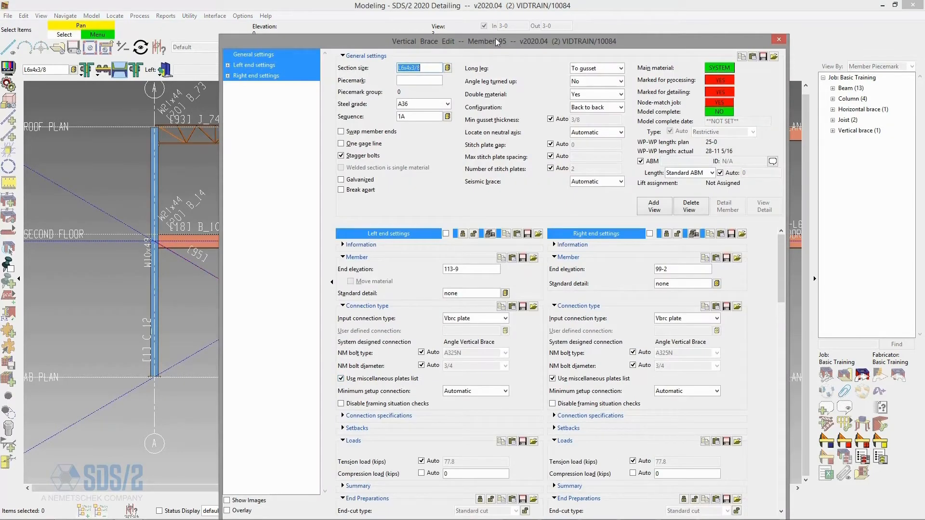
left_click_drag(495, 38, 444, 16)
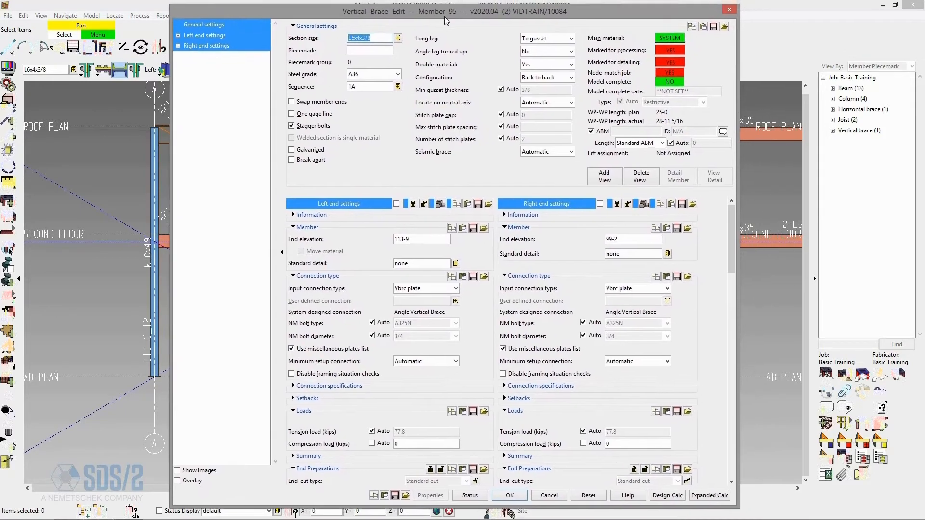
left_click(319, 215)
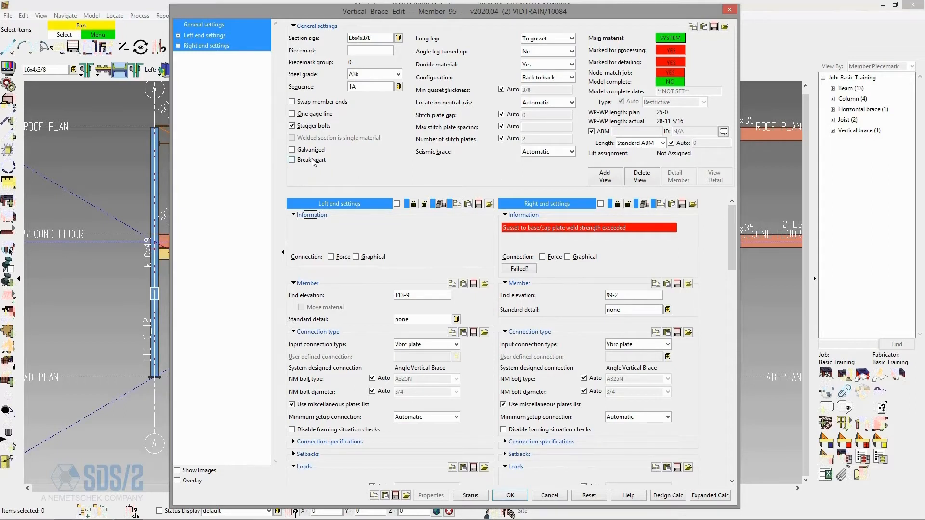
left_click(511, 496)
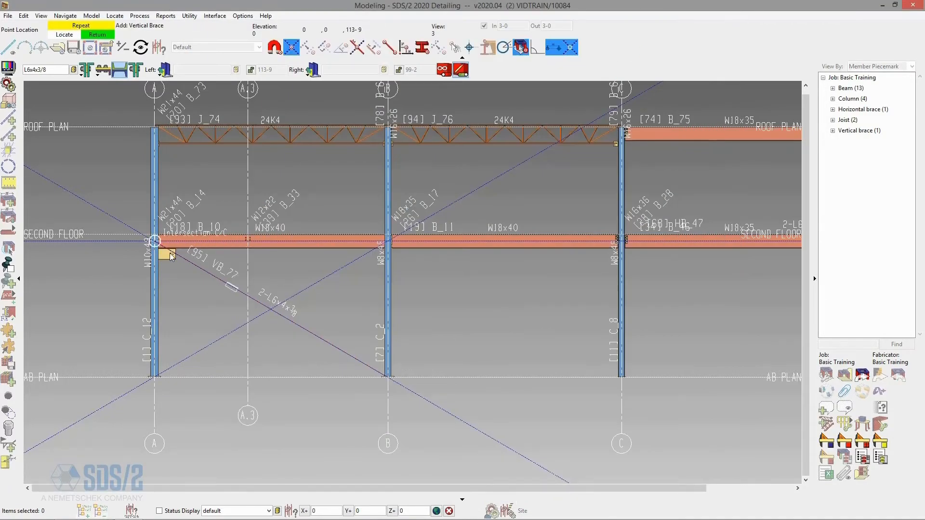
Step: Place a half-length brace from the AB plan at grid A to the diagonals' crossing point, and accept its settings
left_click(155, 378)
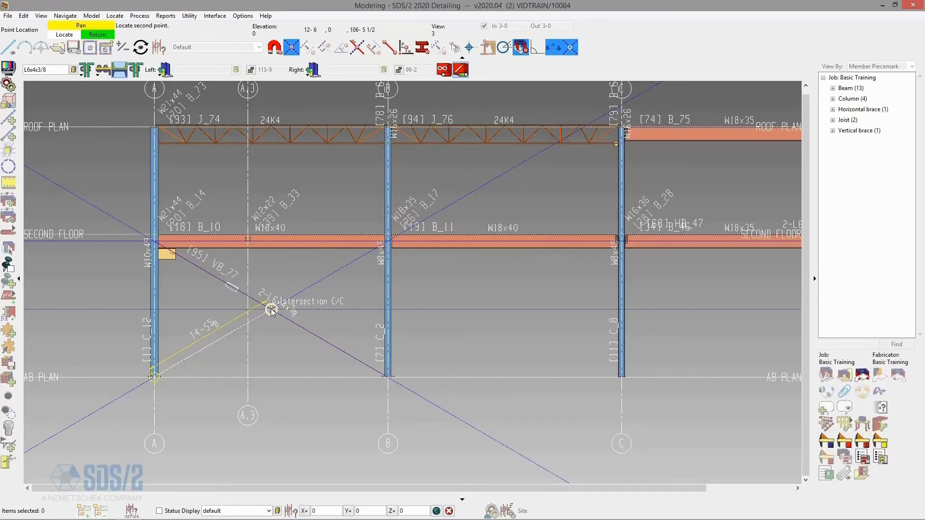
left_click(271, 310)
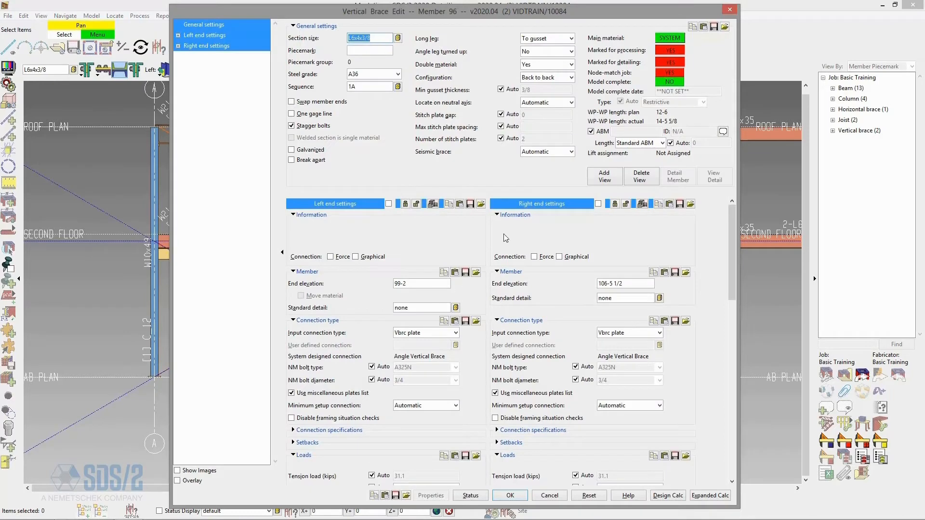
left_click(510, 495)
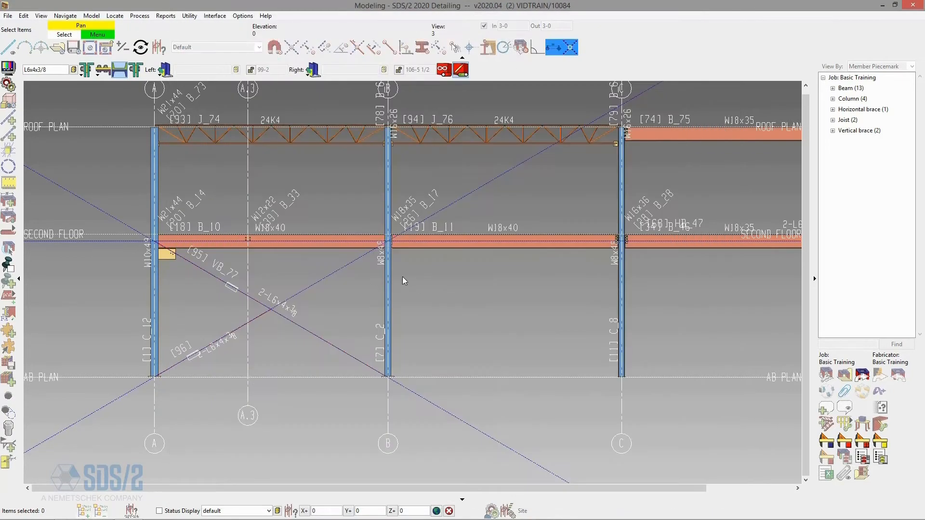
Step: Place the other half-length brace from the crossing point to the offset line at grid B, accept its settings and finish adding braces
left_click(272, 308)
left_click(389, 244)
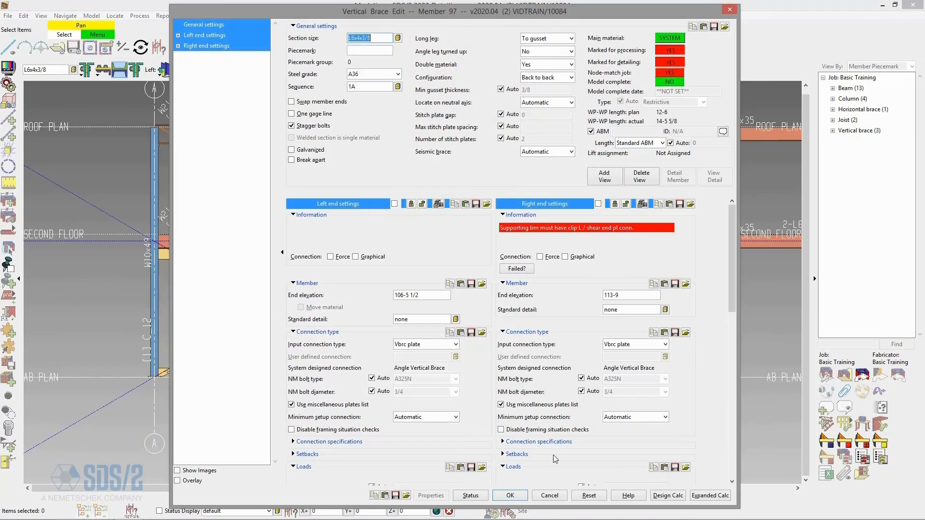
left_click(512, 496)
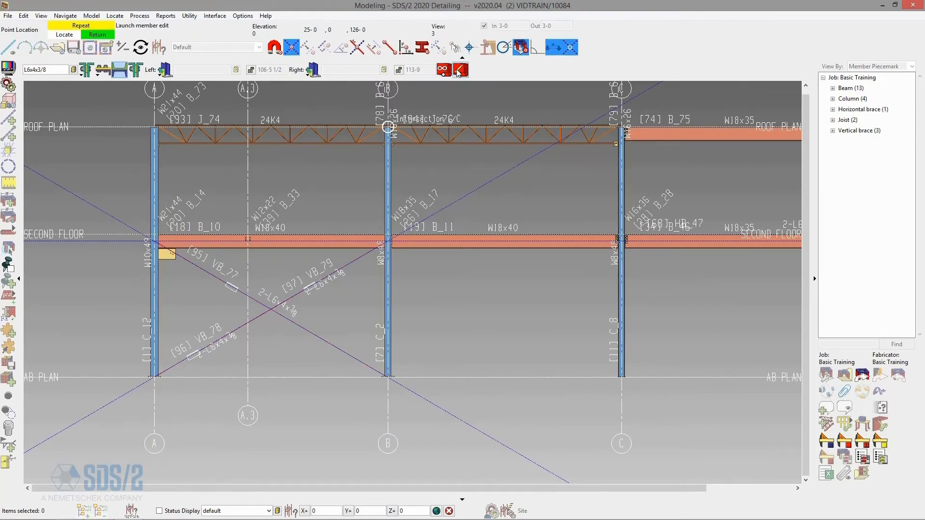
right_click(322, 295)
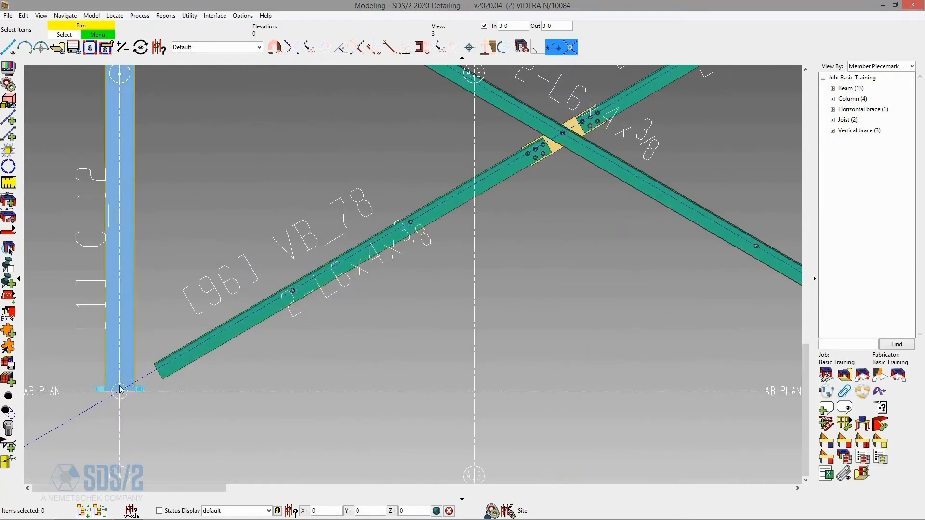
Step: Open the settings of the half-length brace at the base of grid A, review its left end connection information, and close them
scroll(166, 393, "down", 3)
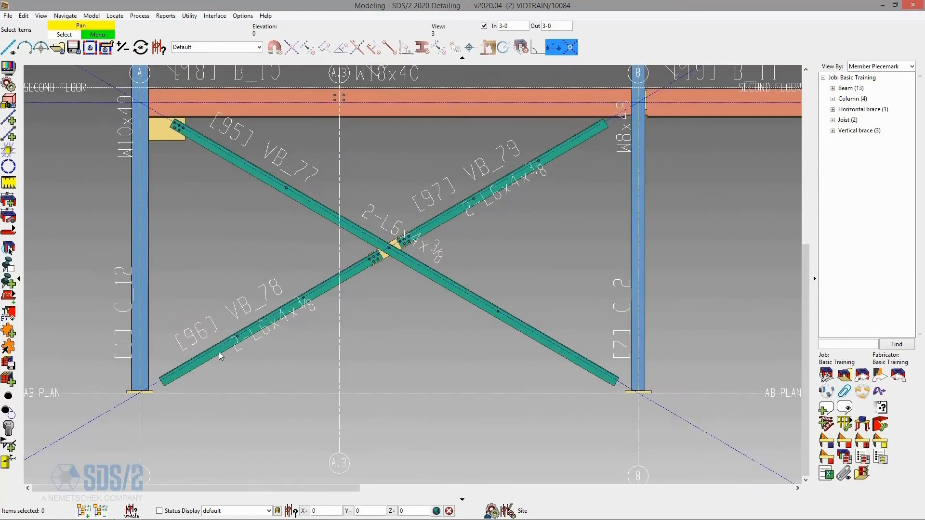
left_click(304, 312)
double_click(306, 313)
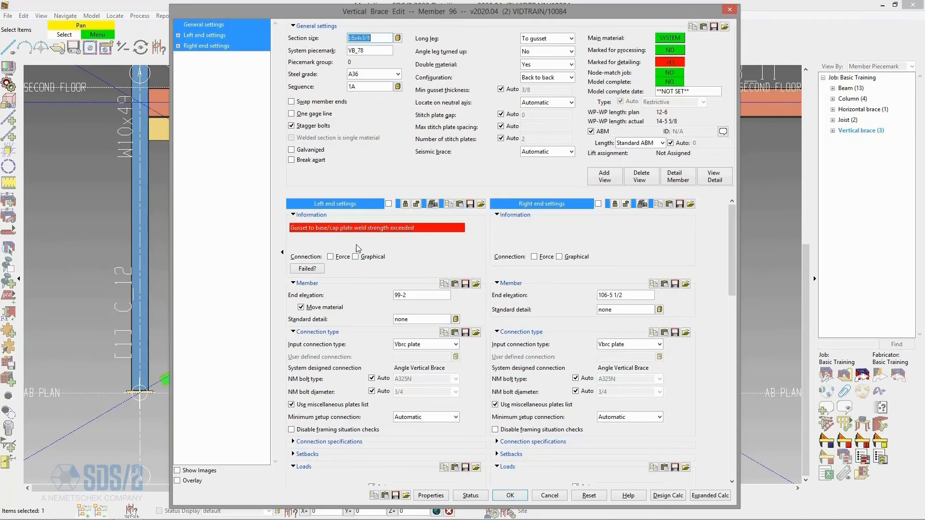
left_click(316, 217)
left_click(317, 216)
left_click(730, 9)
left_click(276, 253)
Step: Examine the X-bracing between grids A and B, including the gusset at the crossing and the brace ends
scroll(276, 253, "down", 1)
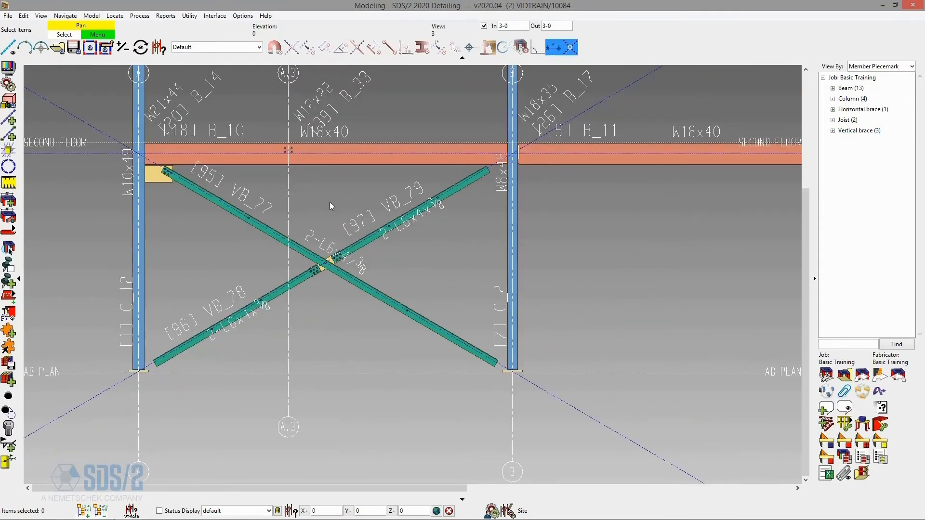
scroll(278, 269, "down", 1)
scroll(322, 243, "up", 1)
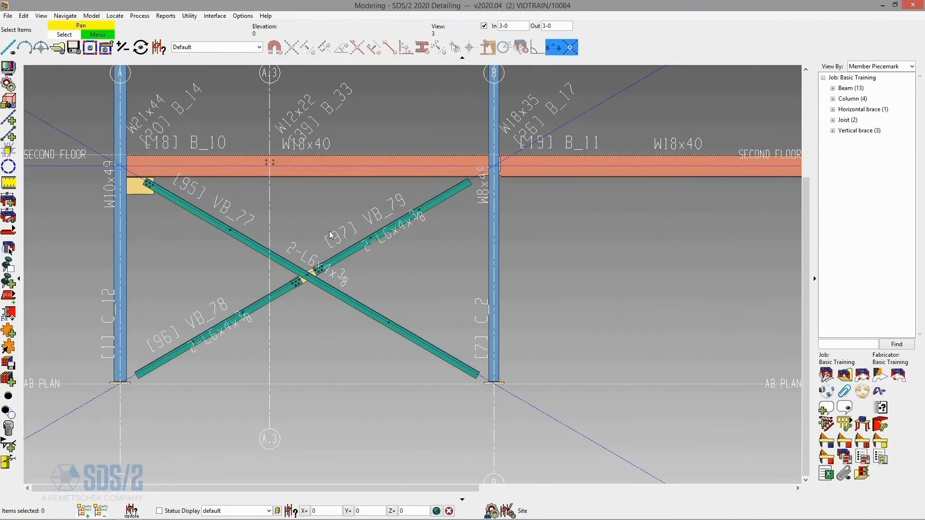
scroll(302, 274, "up", 4)
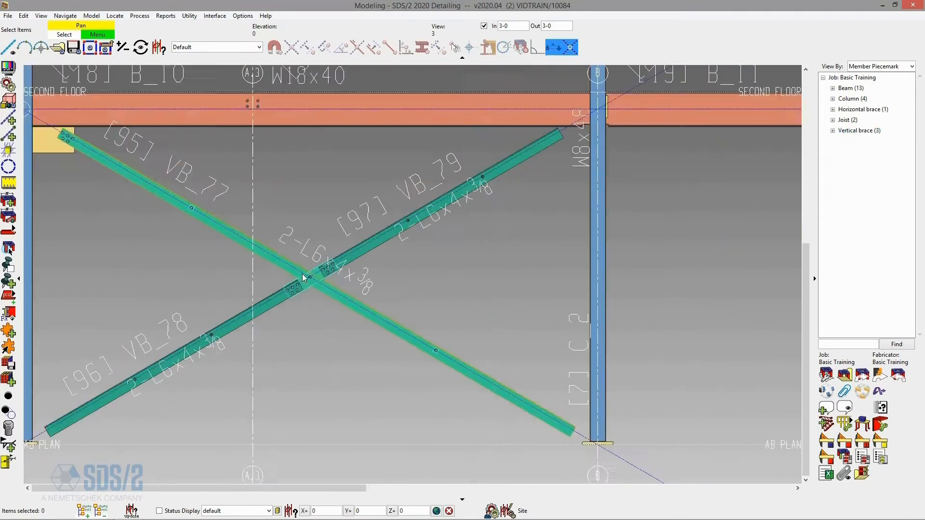
scroll(399, 308, "down", 5)
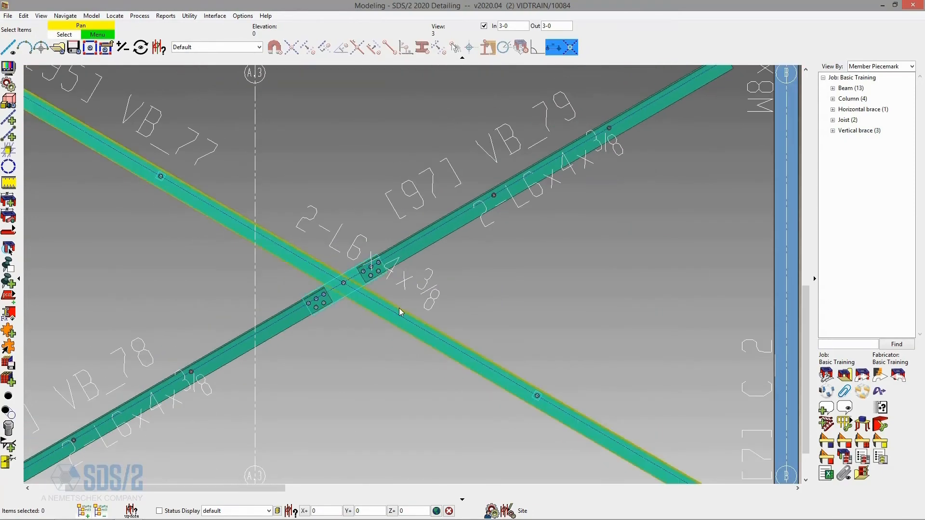
scroll(160, 183, "up", 5)
mouse_move(204, 186)
middle_mouse_down("shift")
mouse_move(128, 200)
mouse_move(85, 196)
mouse_move(208, 191)
middle_mouse_up("shift")
scroll(115, 176, "down", 5)
scroll(182, 190, "down", 2)
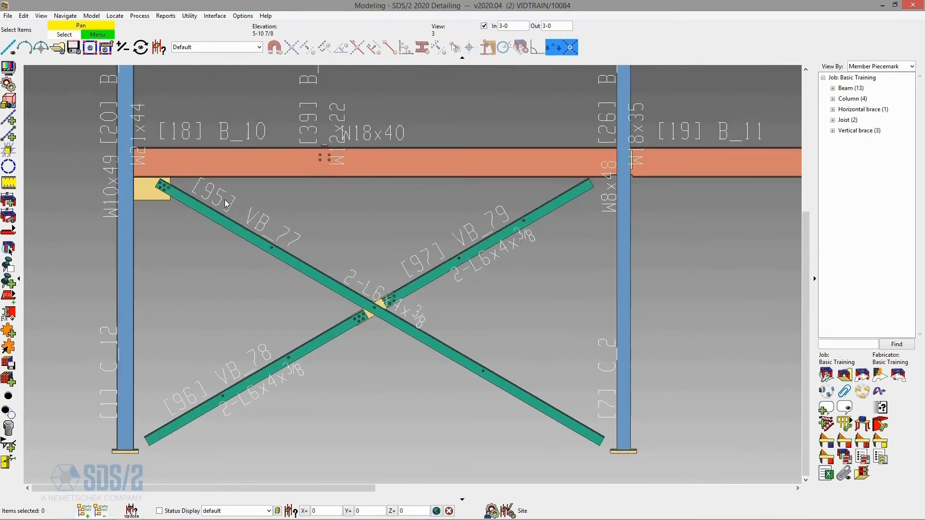
scroll(340, 215, "down", 6)
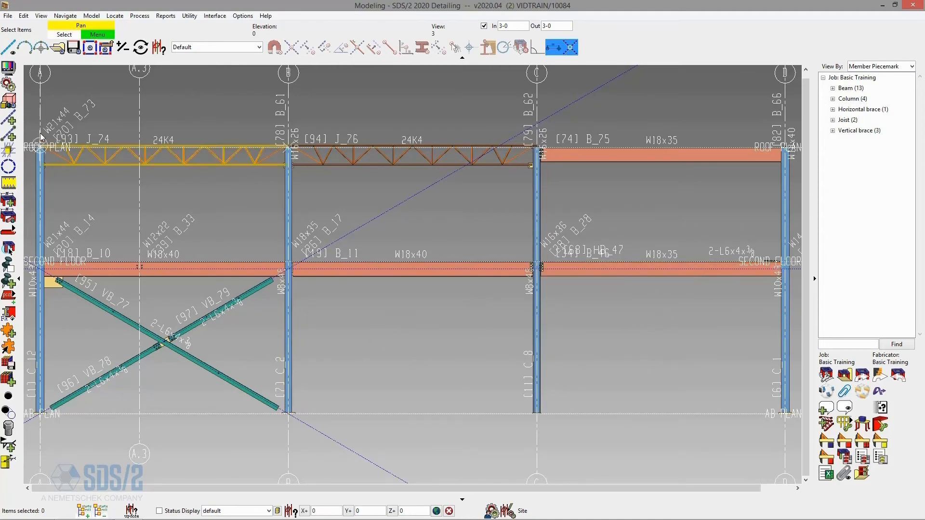
Step: Add a vertical construction line 12-6 from grid B, midway toward grid C, and finish adding lines
left_click(10, 119)
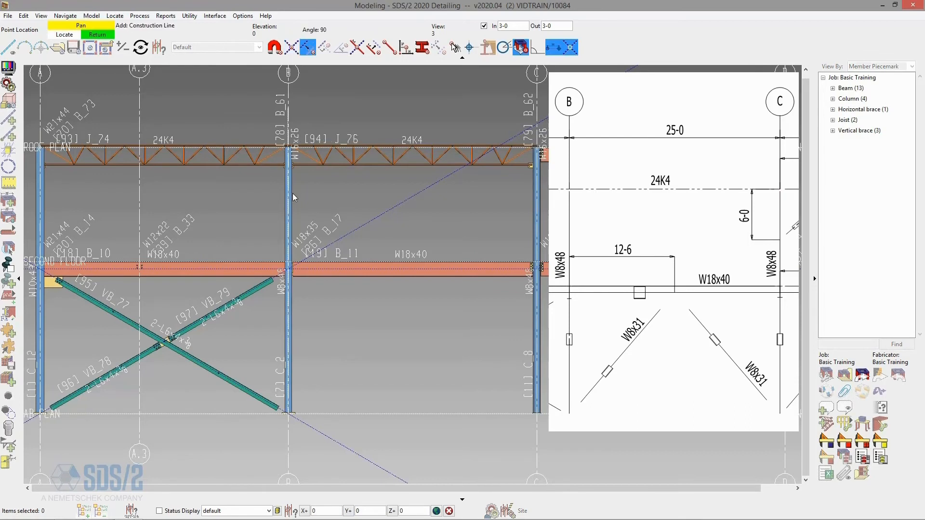
left_click(290, 196)
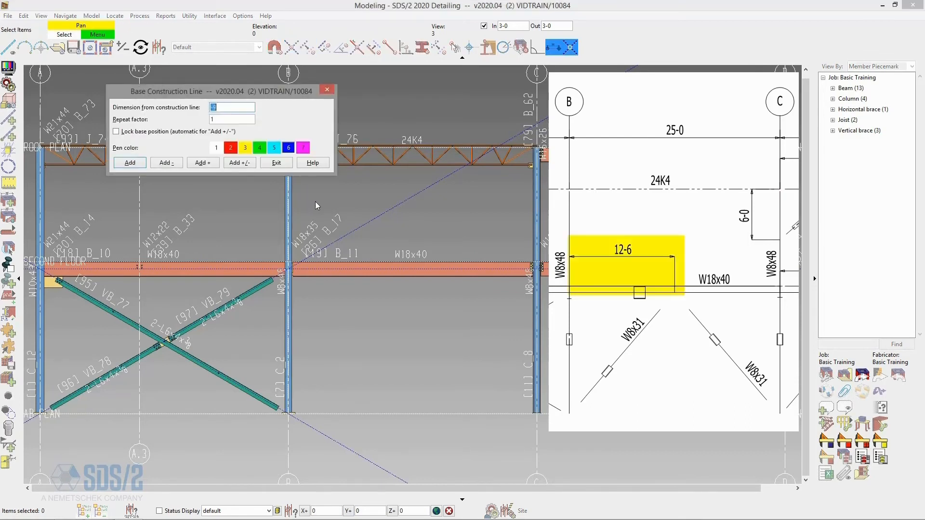
type("12-6")
key("Return")
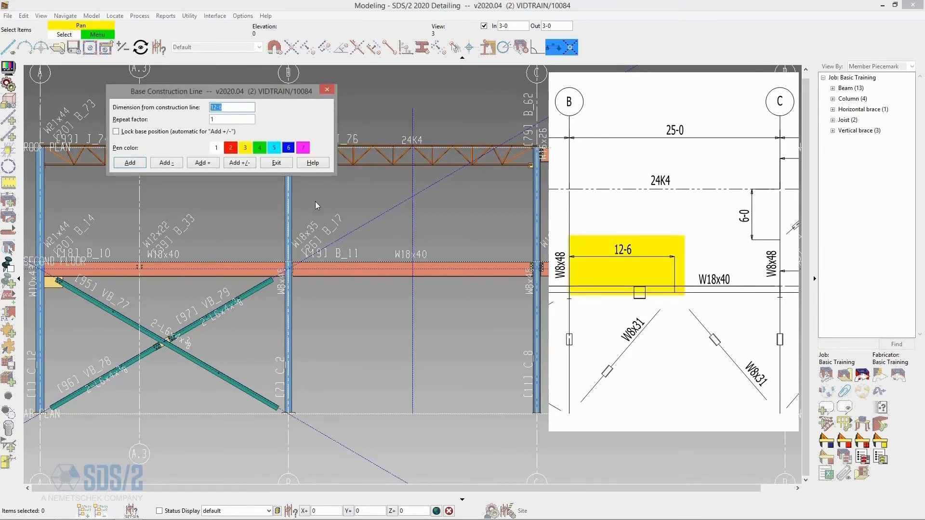
key("Escape")
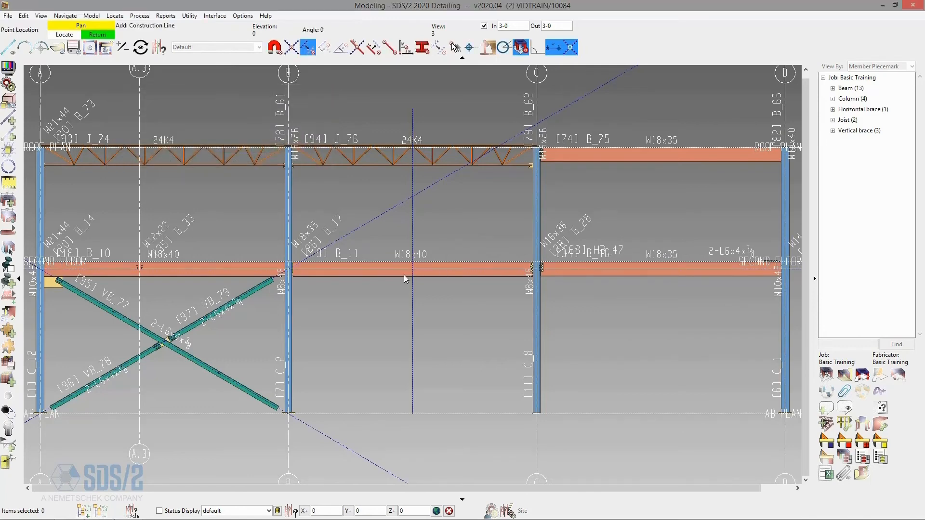
right_click(408, 276)
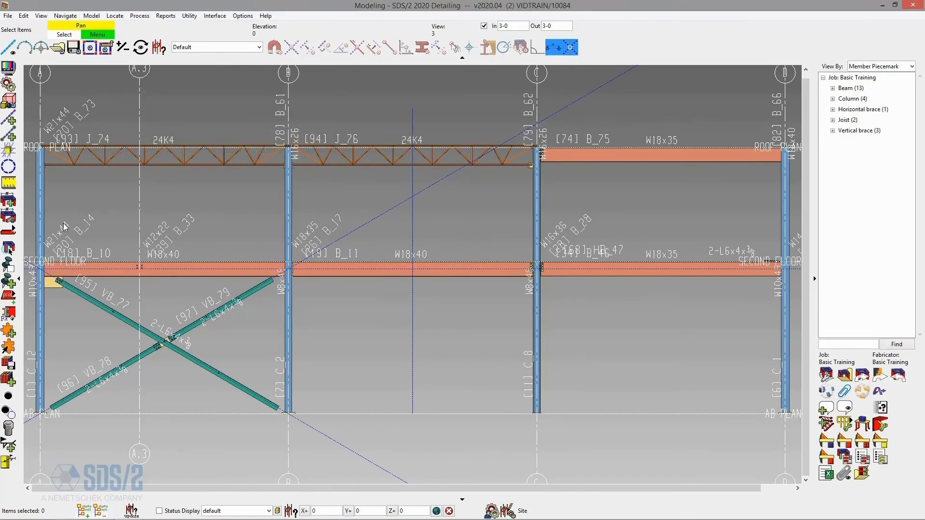
Step: Start adding a vertical brace with the section size W8x31
left_click(8, 231)
left_click(57, 232)
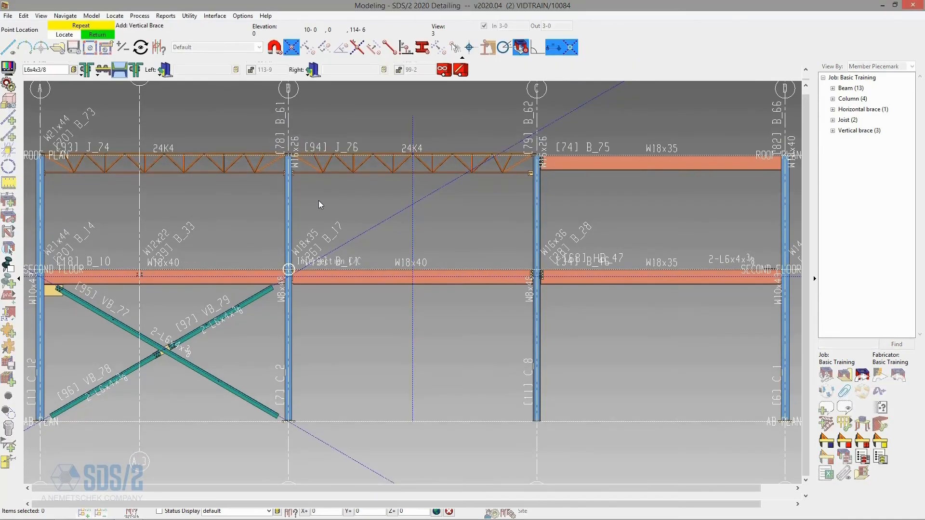
left_click(51, 70)
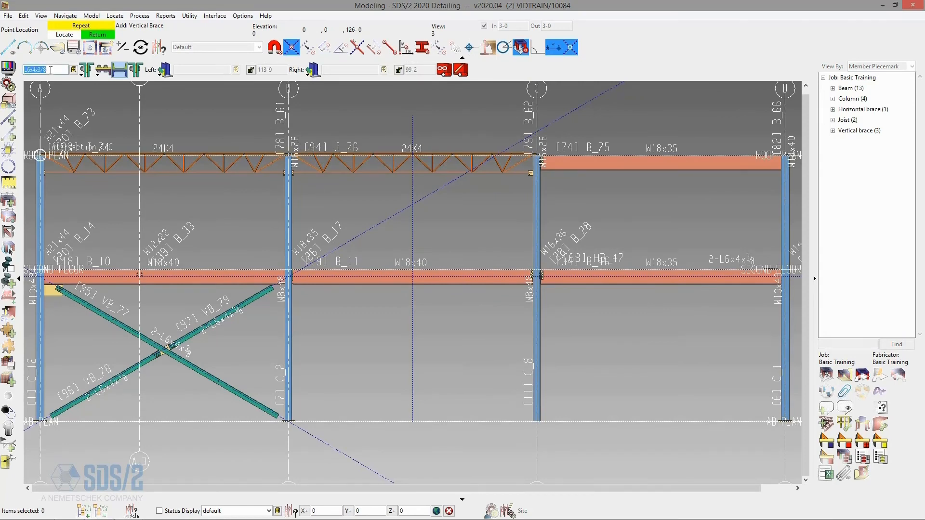
type("w8x31")
key("Tab")
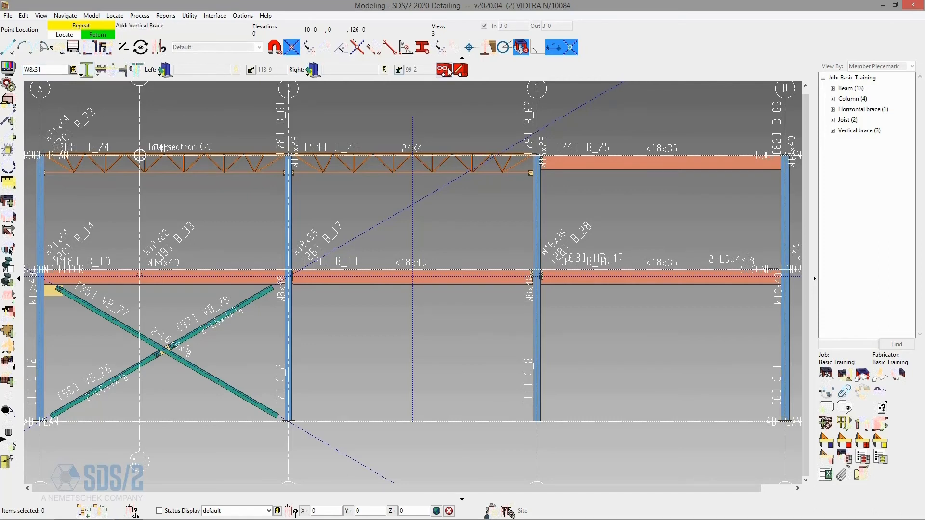
Step: Place two braces from the AB plan at grids B and C to the 12-6 line's crossing with the second-floor offset line
left_click(288, 422)
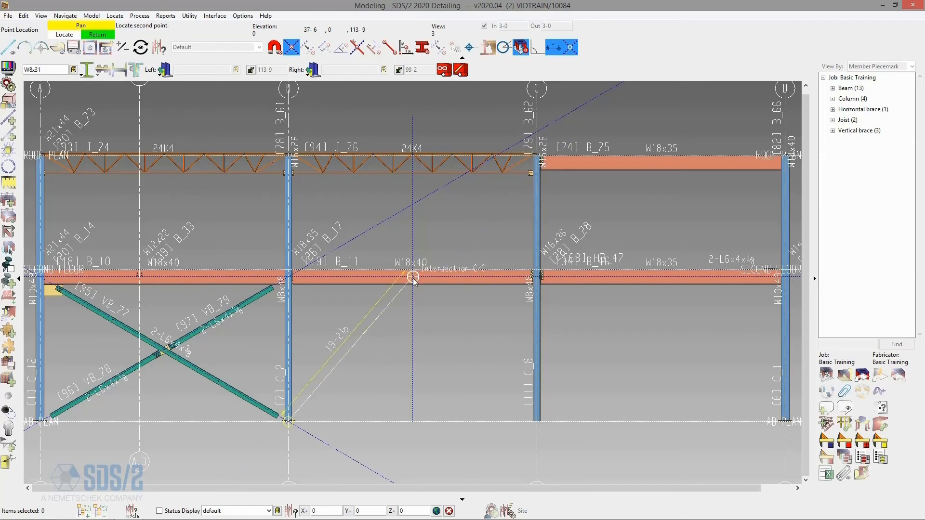
left_click(537, 422)
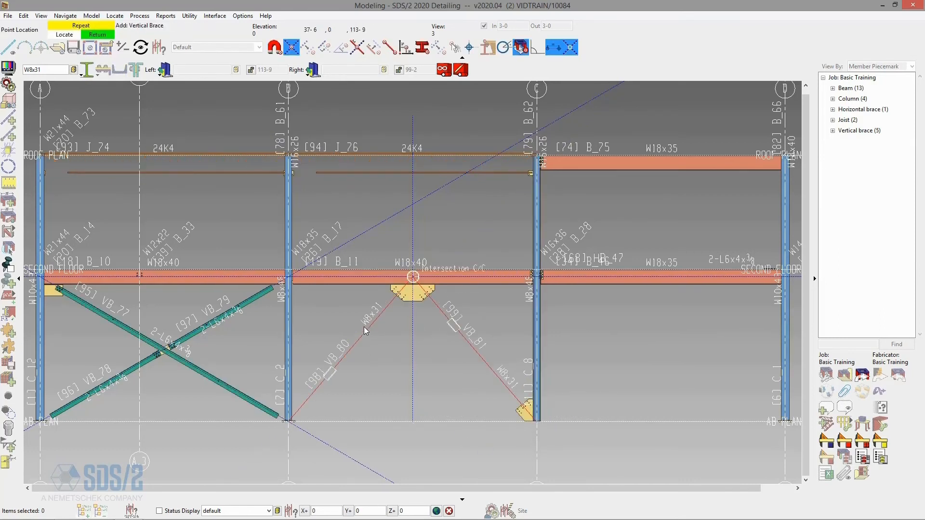
right_click(405, 311)
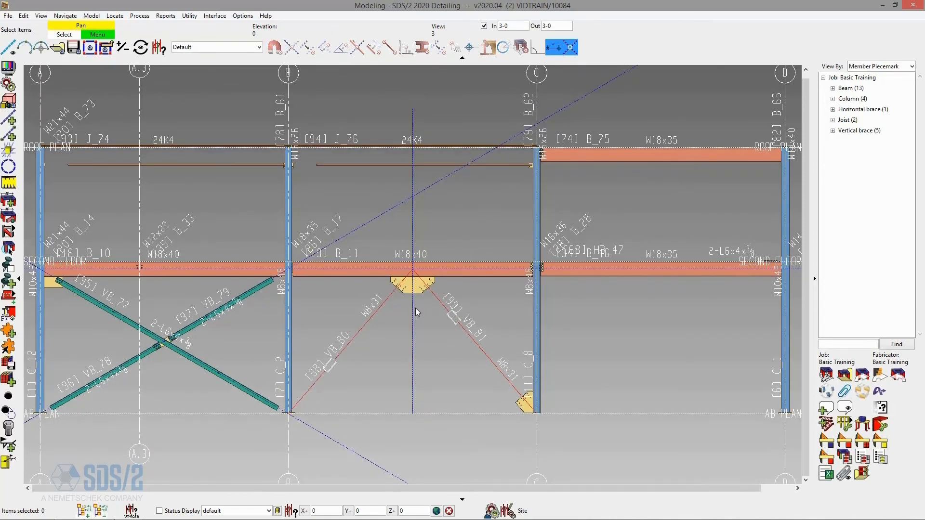
Step: Examine the W8x31 braces' connections at the second-floor beam gusset and at the column bases on grids B and C
scroll(424, 285, "up", 5)
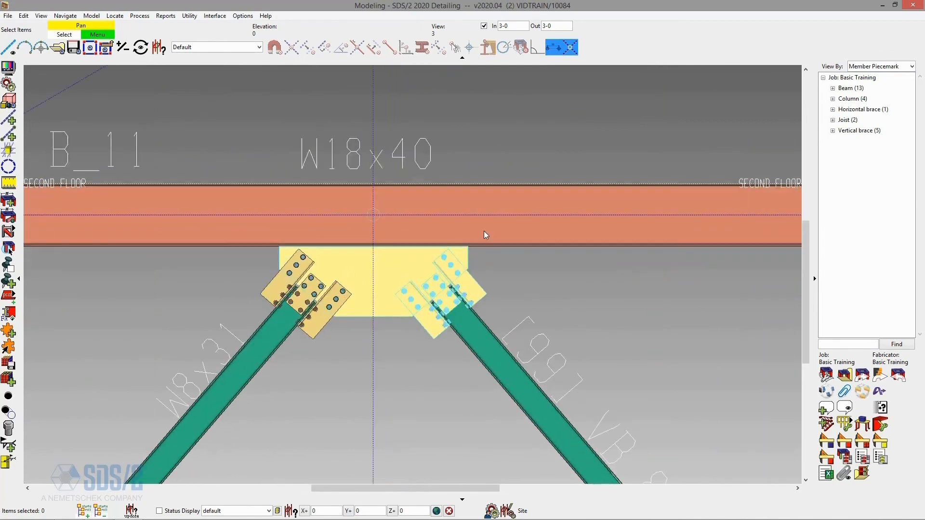
scroll(422, 232, "down", 5)
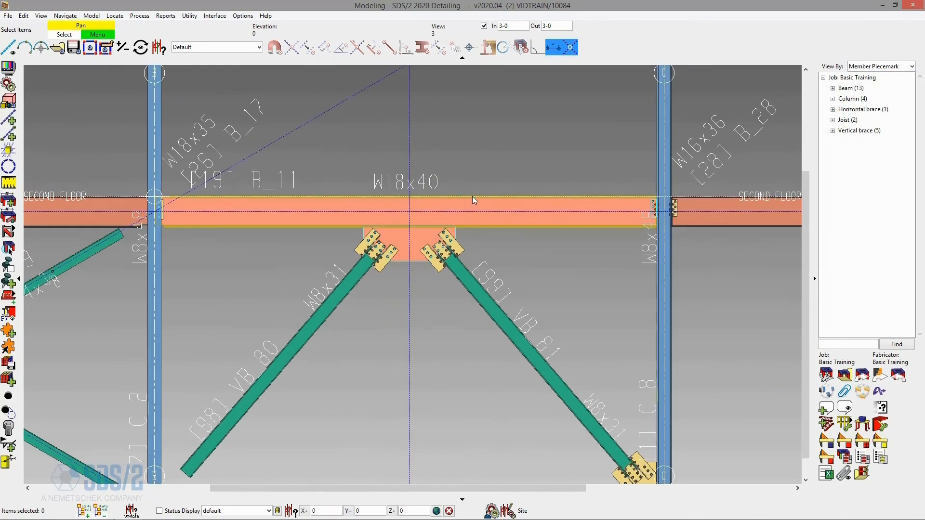
scroll(362, 372, "up", 3)
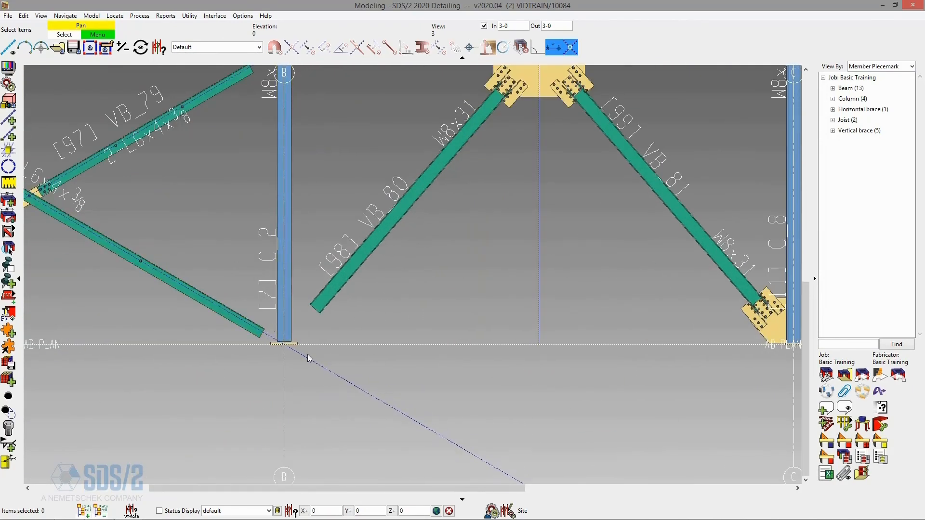
scroll(279, 386, "down", 4)
scroll(348, 250, "up", 2)
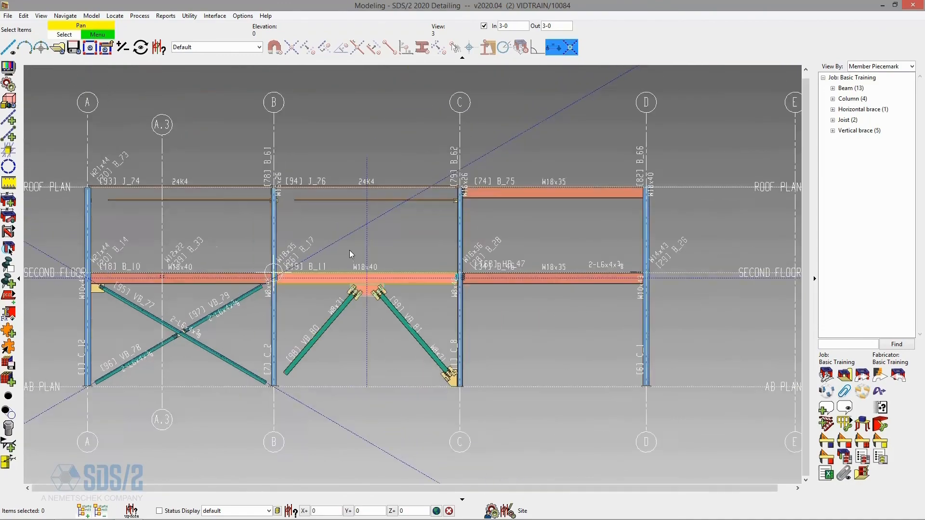
Step: Add a vertical construction line 12-6 from grid C, midway toward grid D
middle_click_drag(311, 247, 98, 232)
mouse_move(344, 206)
middle_mouse_down()
mouse_move(313, 206)
mouse_move(346, 207)
middle_mouse_up()
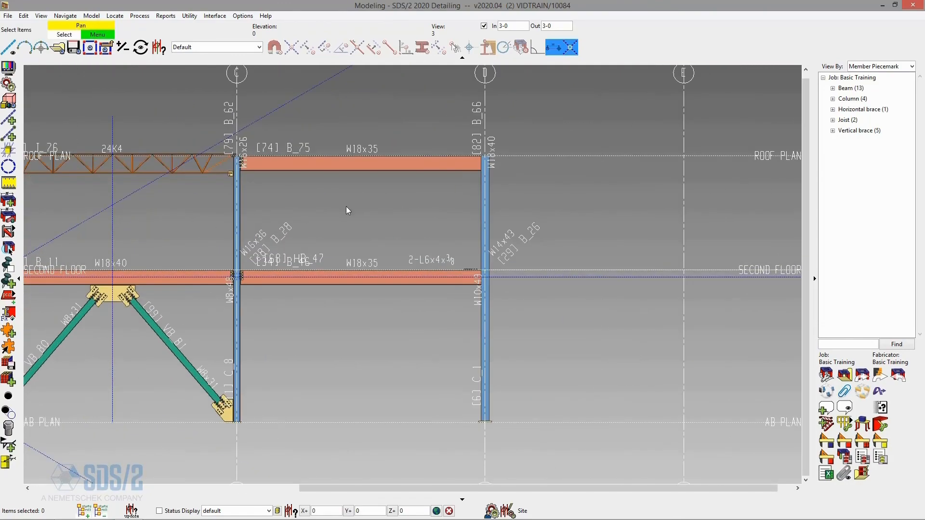
left_click(8, 118)
left_click(238, 200)
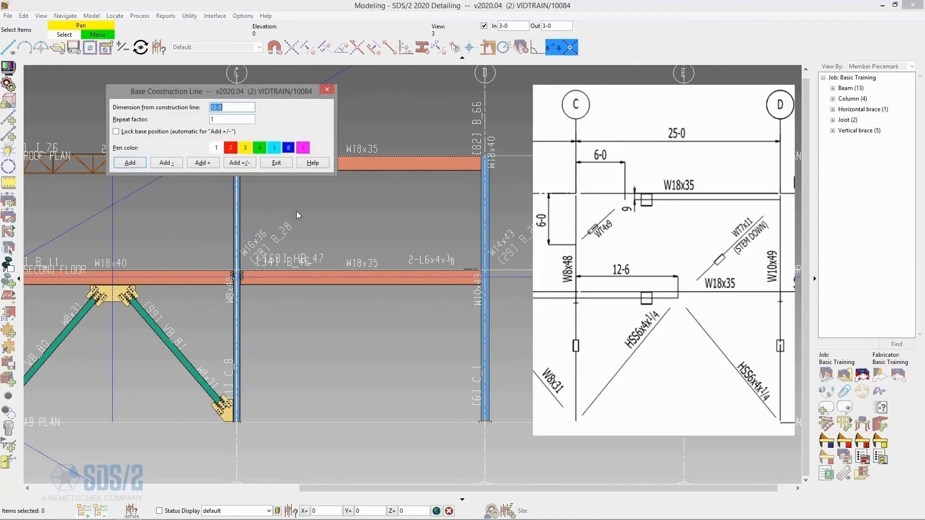
type("12-6")
key("Return")
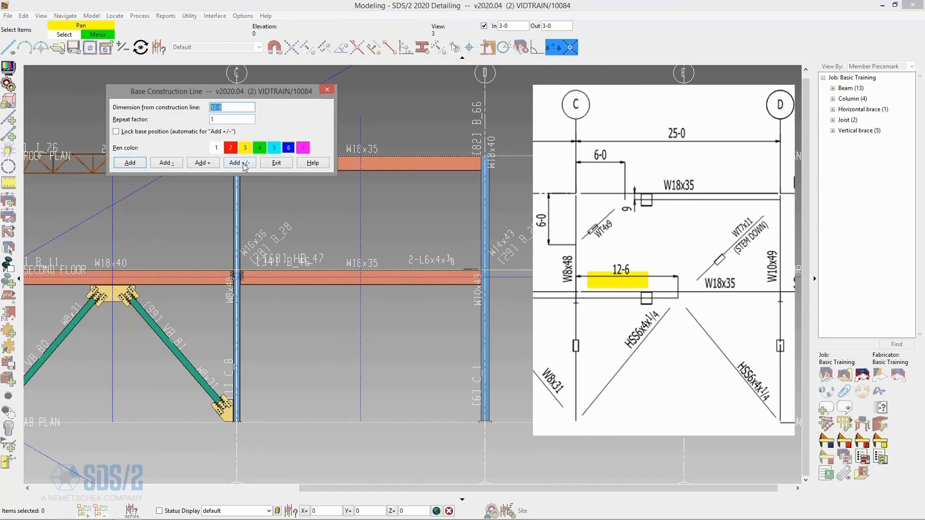